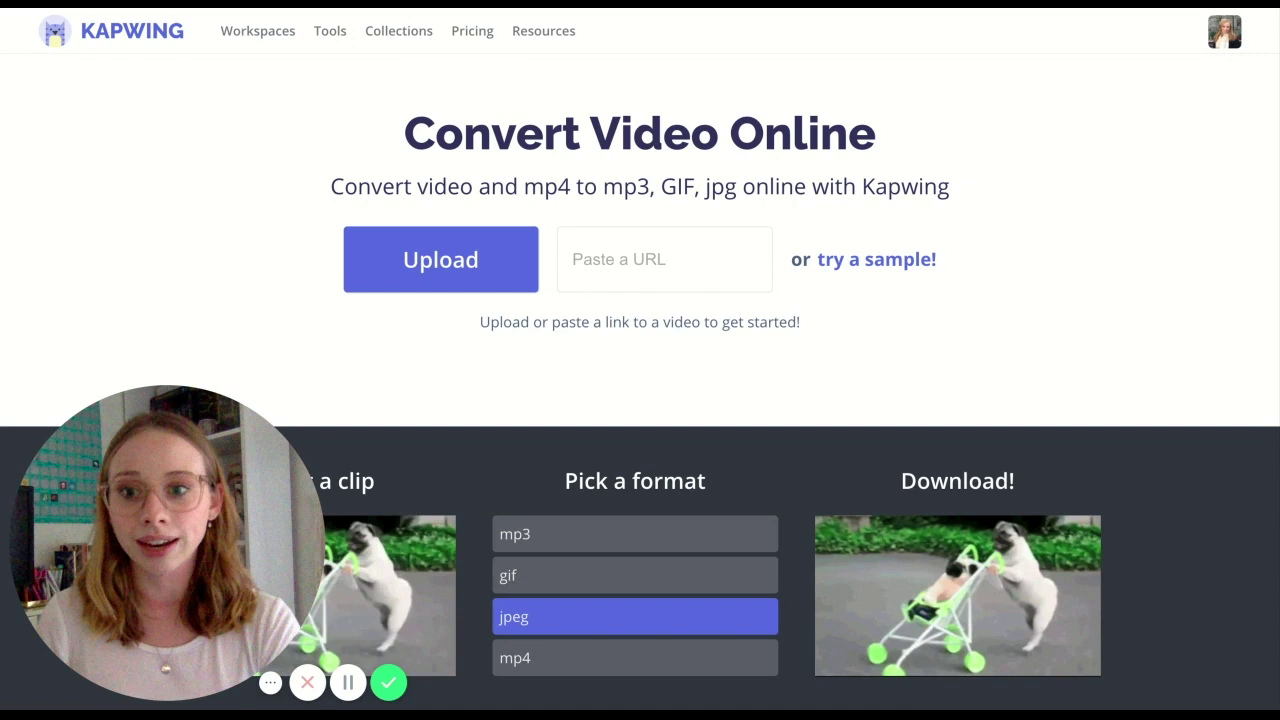
# Load the source video into the converter from its copied URL and pause the preview.
pyautogui.scroll(-3, 594, 307)
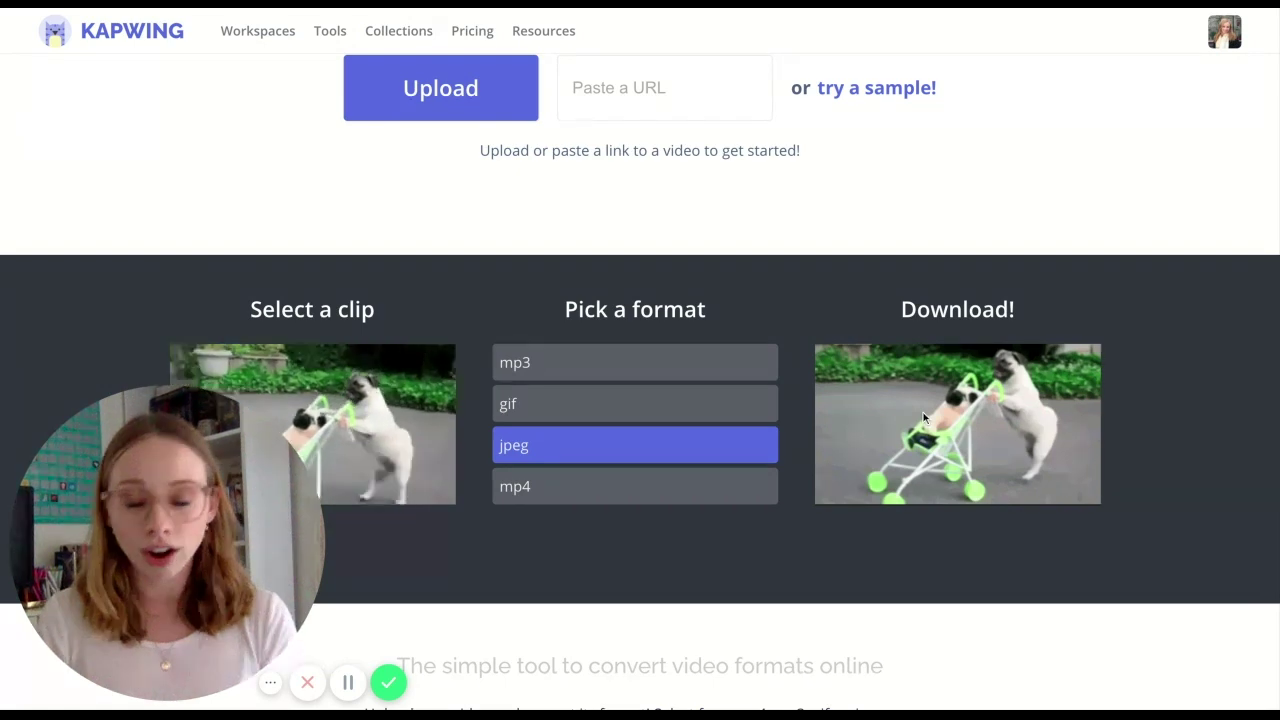
pyautogui.scroll(2, 923, 412)
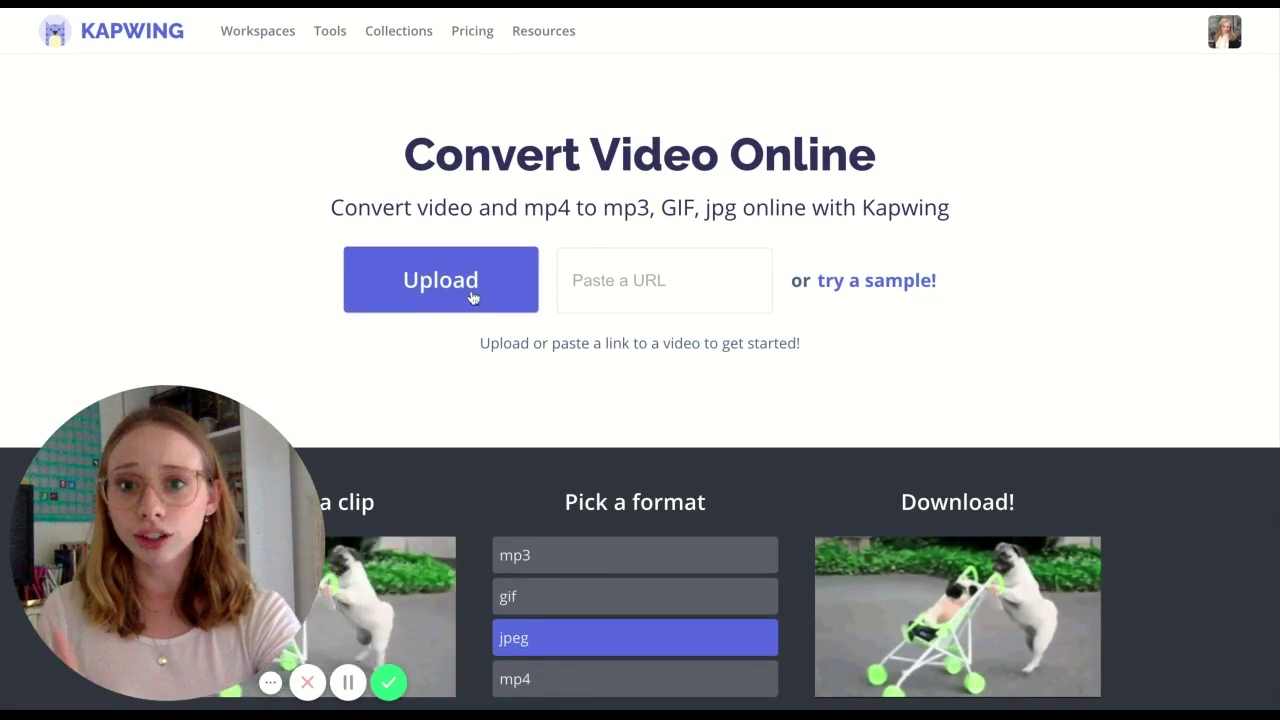
pyautogui.click(474, 297)
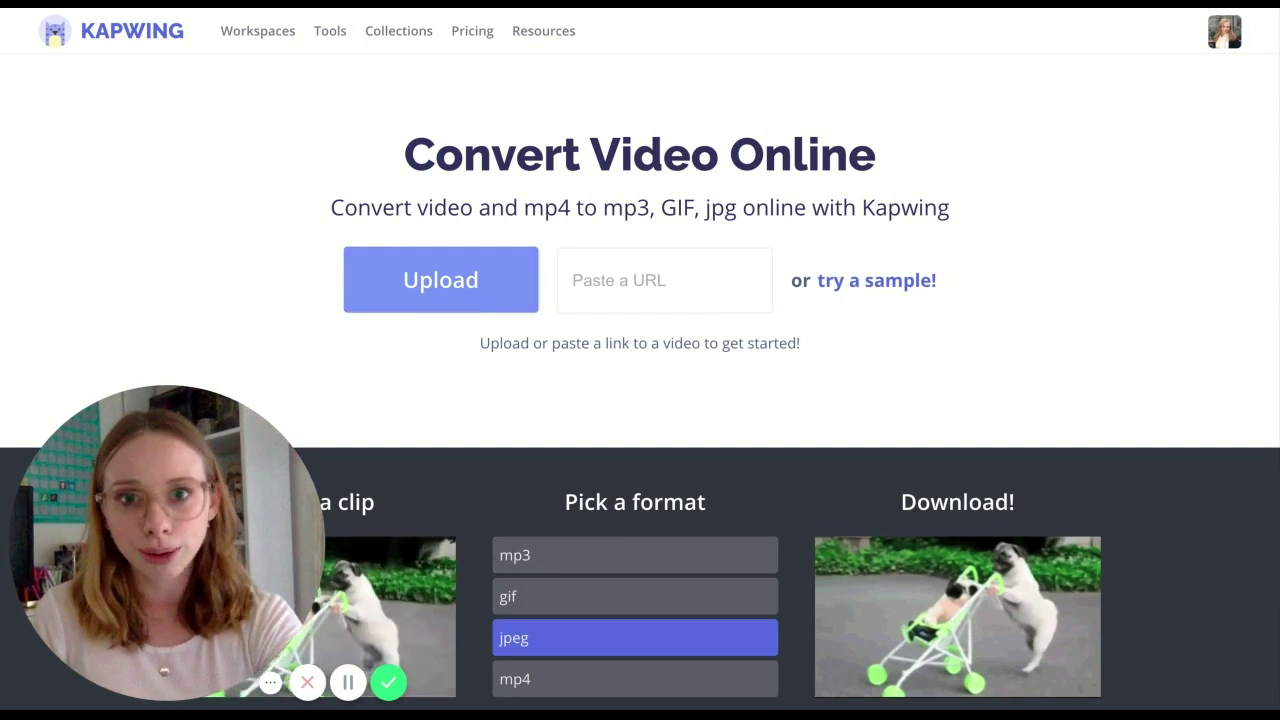
pyautogui.click(612, 281)
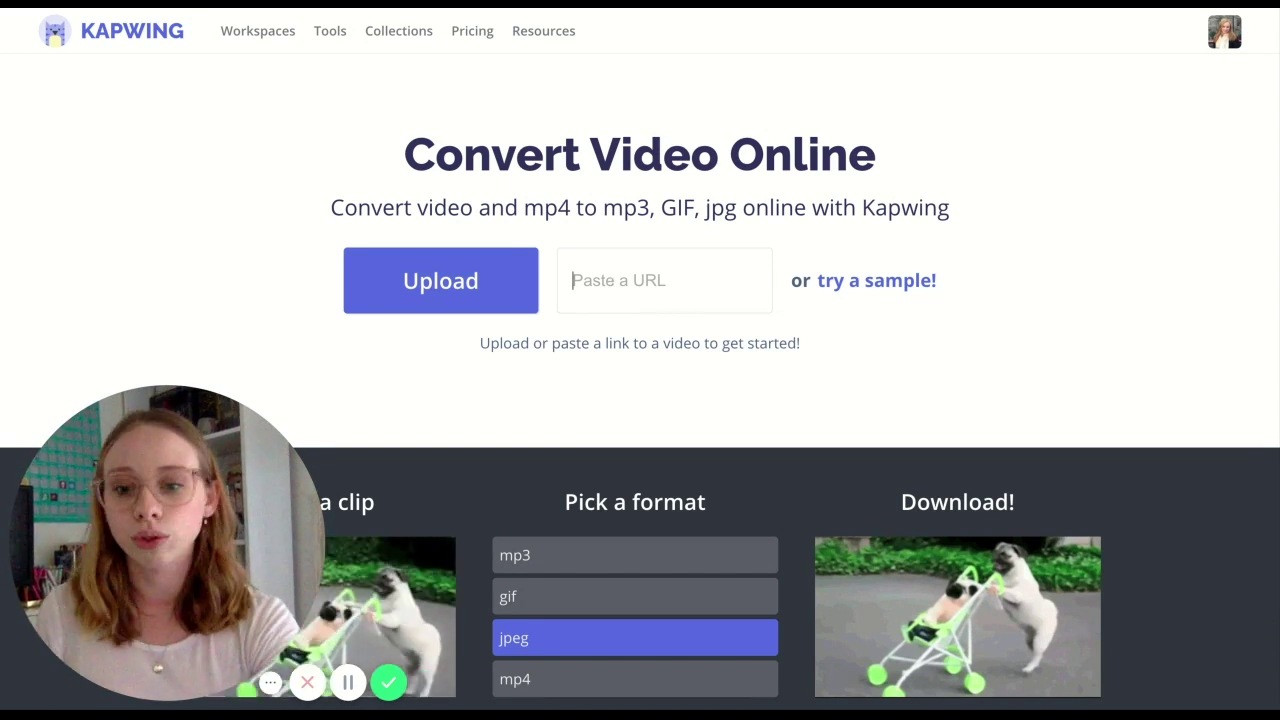
pyautogui.click(572, 280)
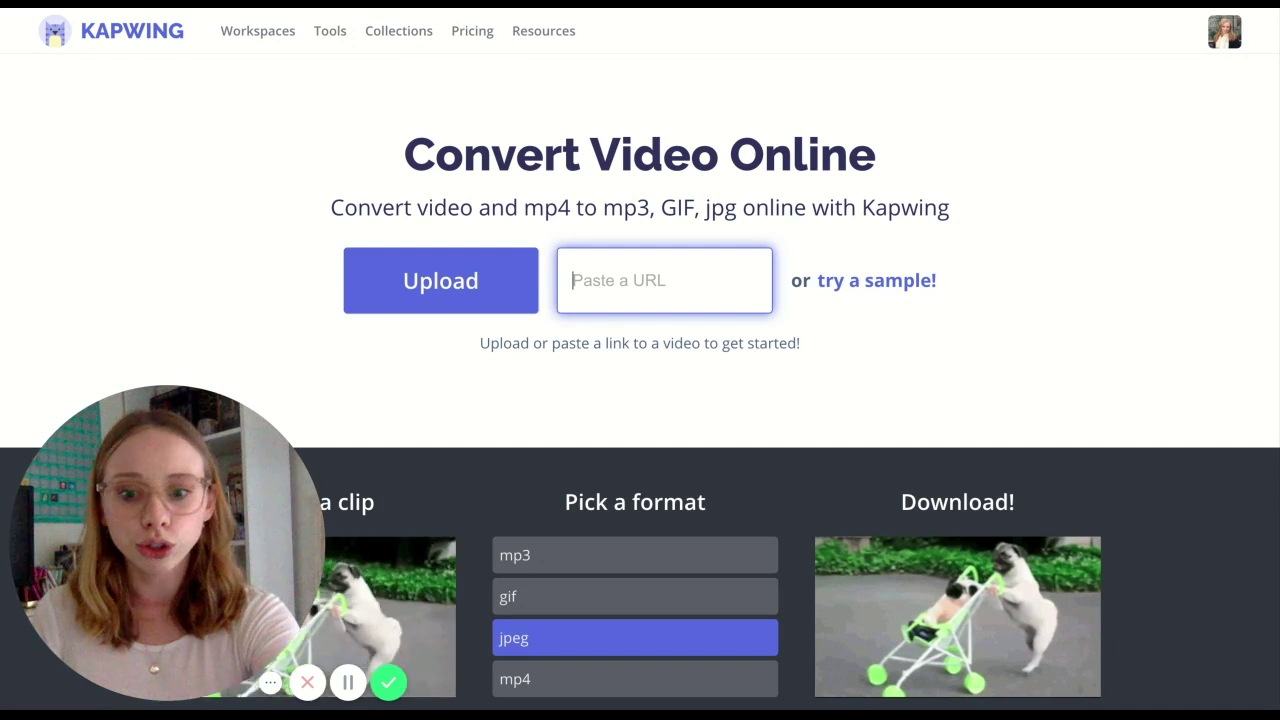
pyautogui.hotkey('ctrl', 'v')
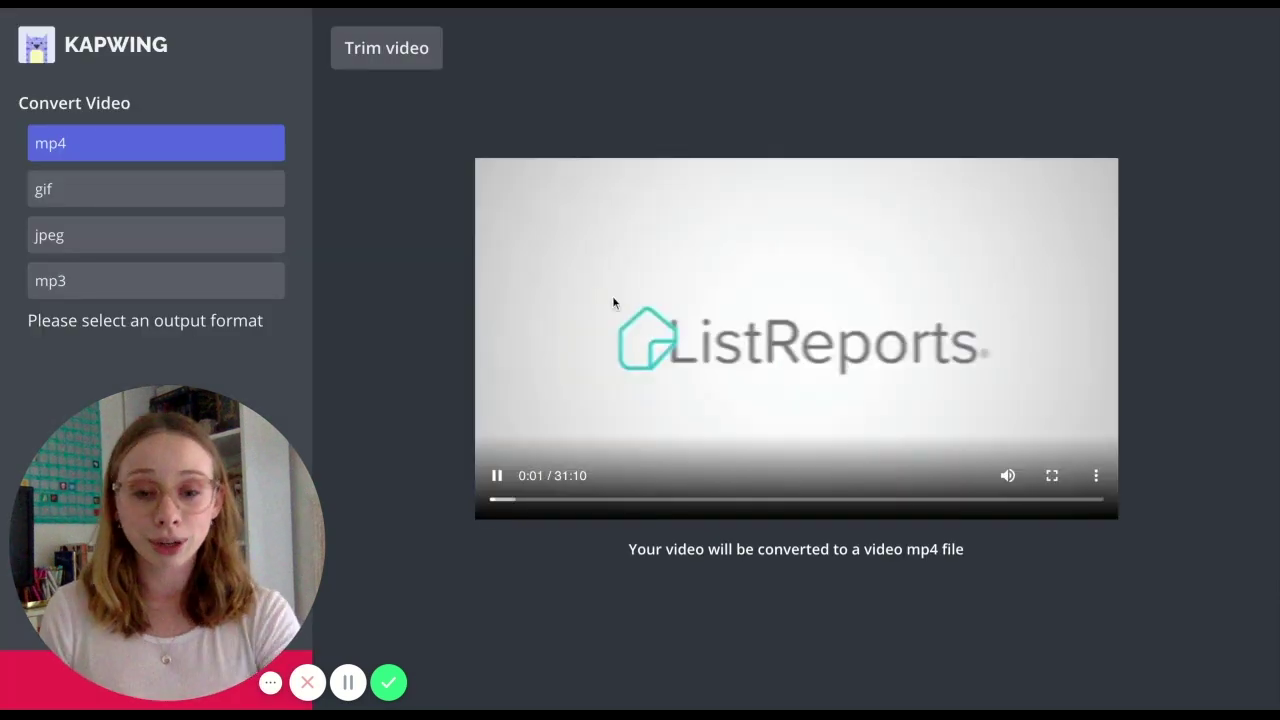
pyautogui.click(592, 369)
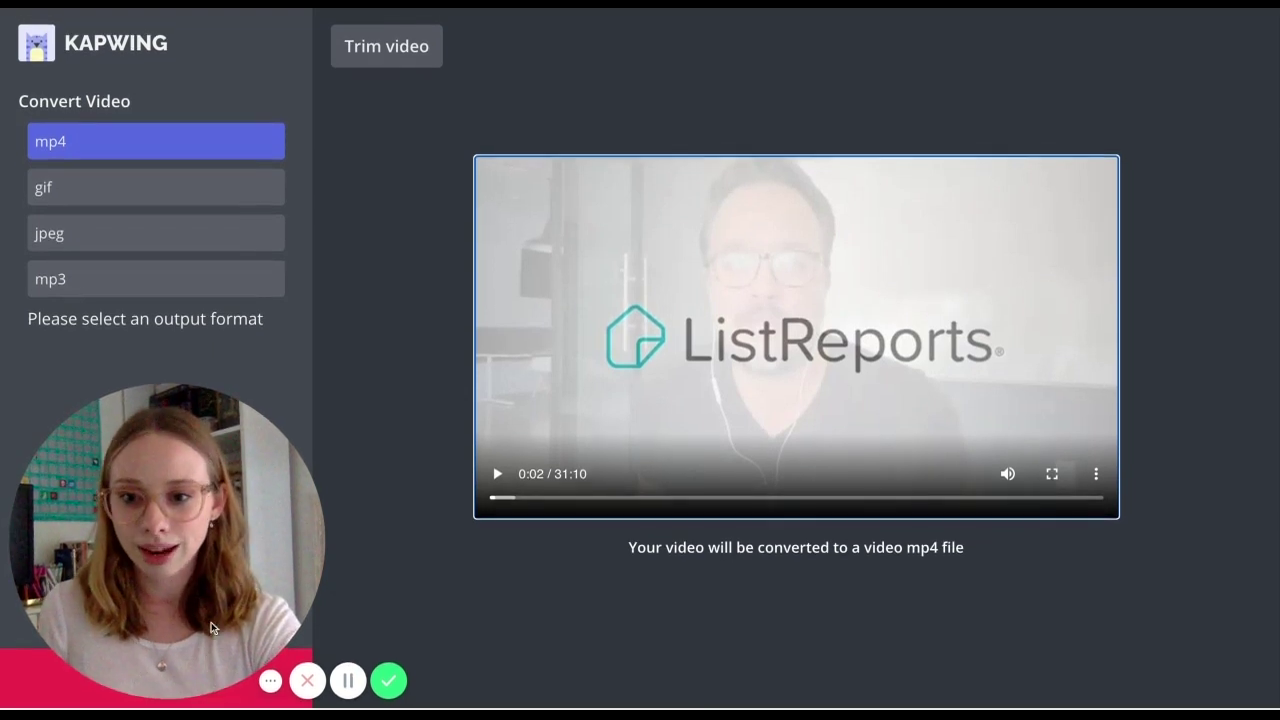
pyautogui.moveTo(64, 665)
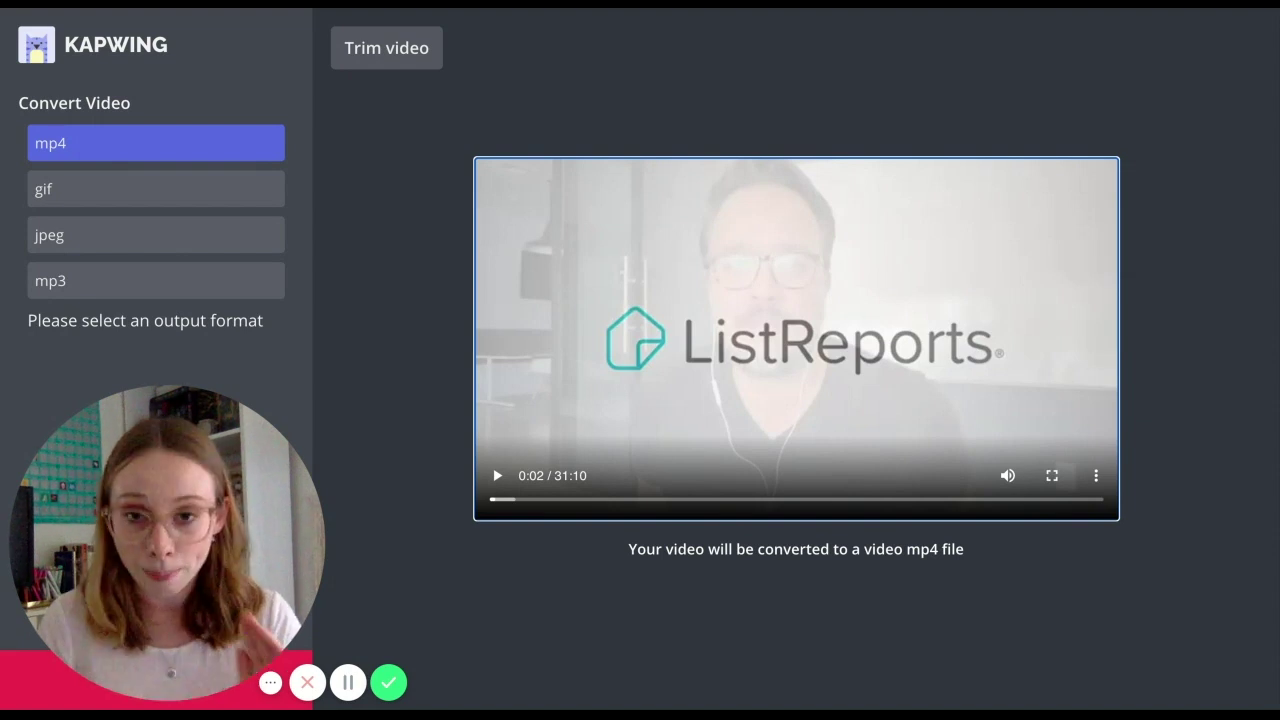
# Open the video trimming settings and enter 03:30.00 as the start time.
pyautogui.click(362, 58)
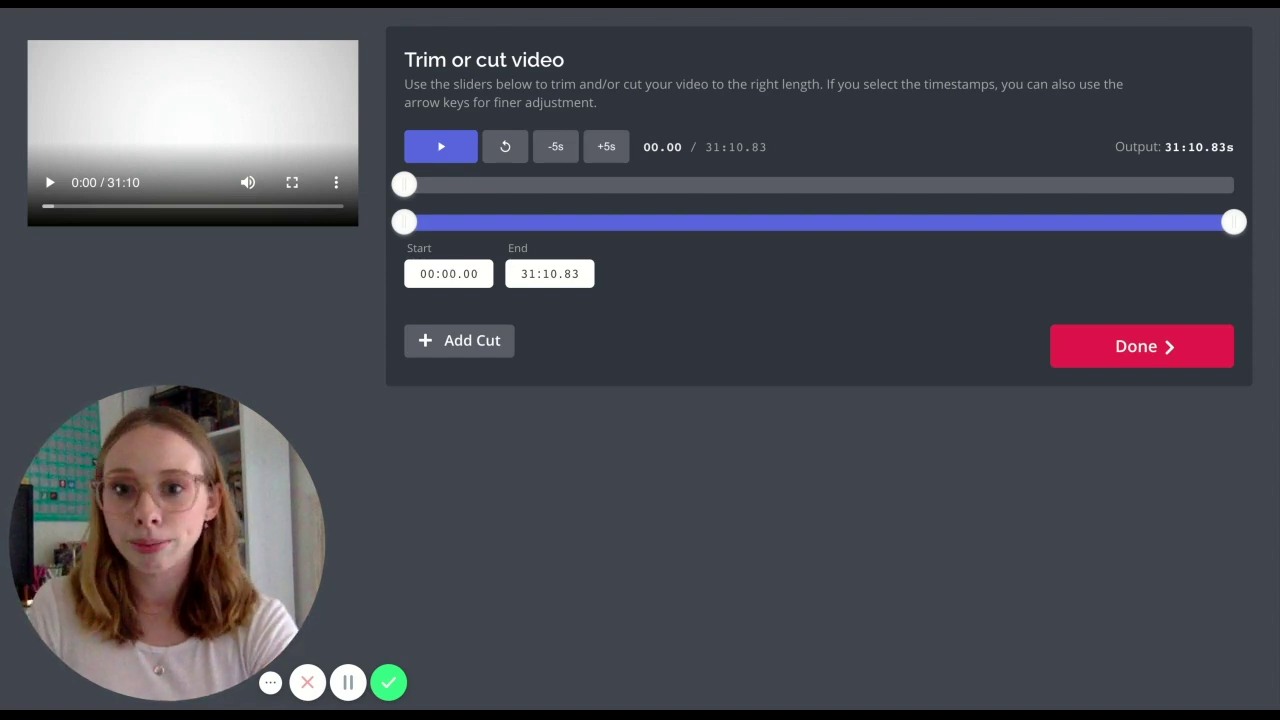
pyautogui.click(449, 273)
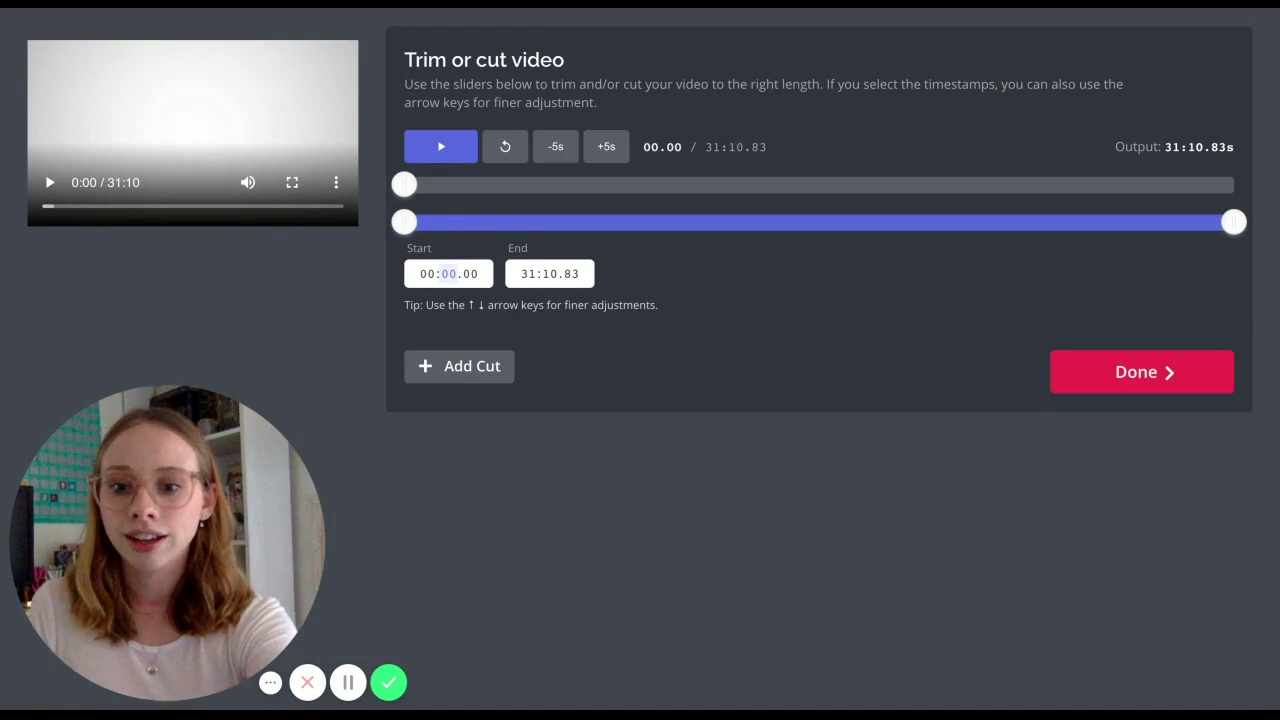
pyautogui.write('30')
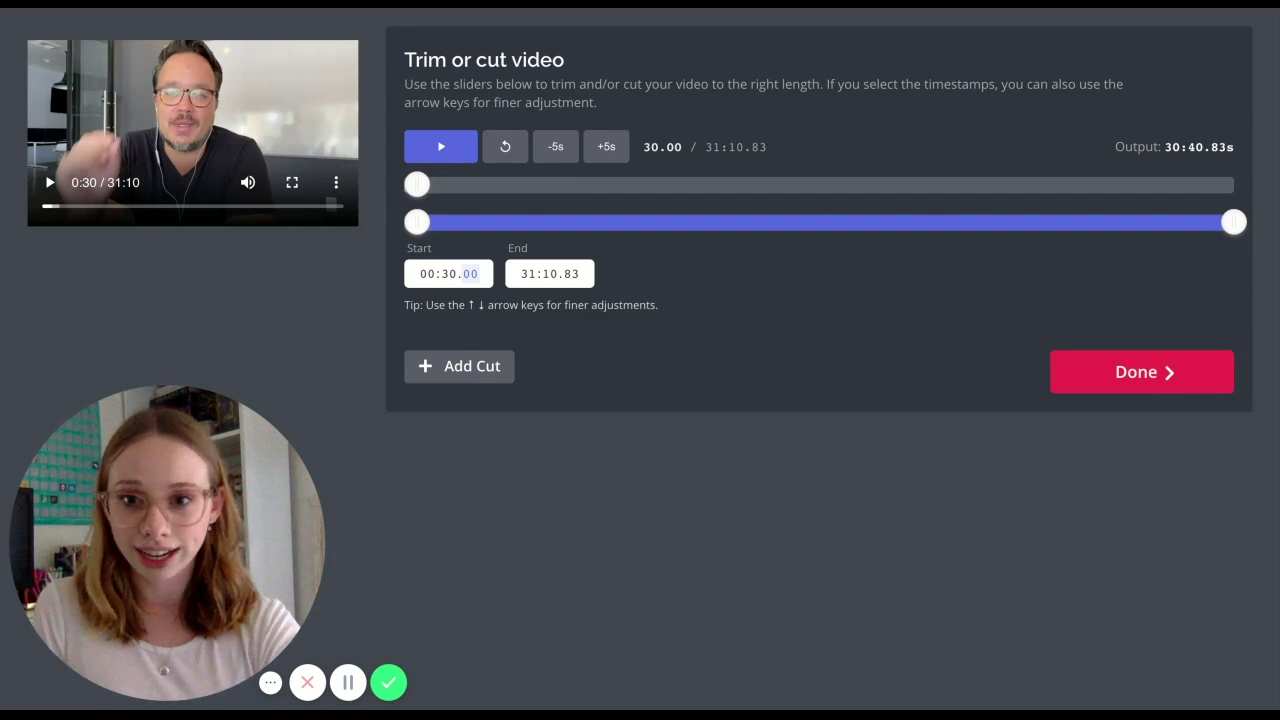
pyautogui.click(427, 273)
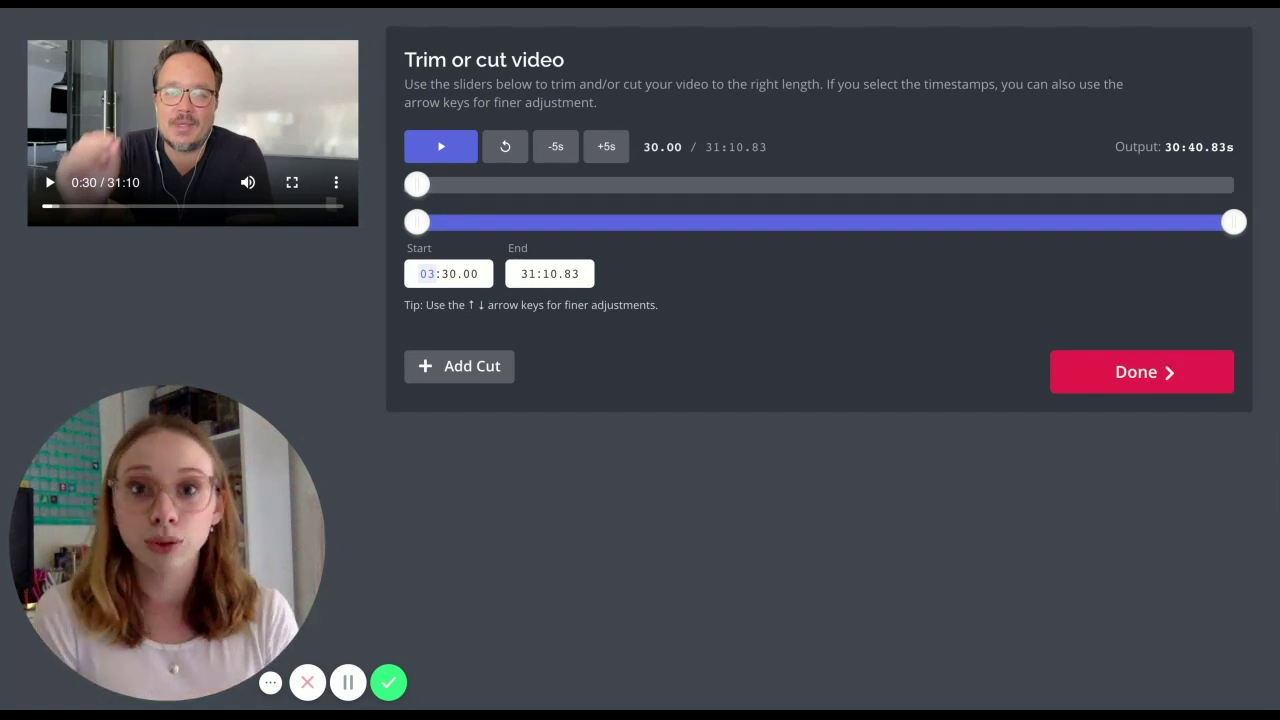
# Trim the video to about 07:20 through 10:25 and apply the trim.
pyautogui.moveTo(417, 222); pyautogui.dragTo(540, 222)
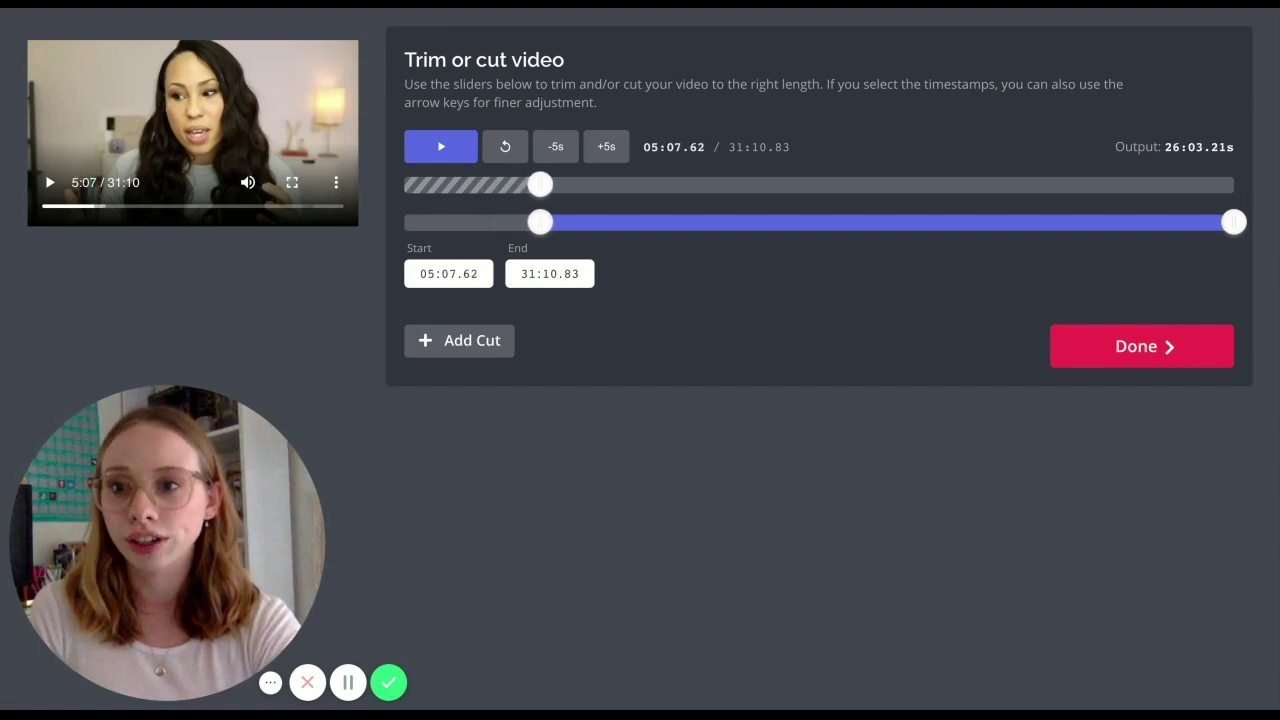
pyautogui.moveTo(540, 222); pyautogui.dragTo(598, 222)
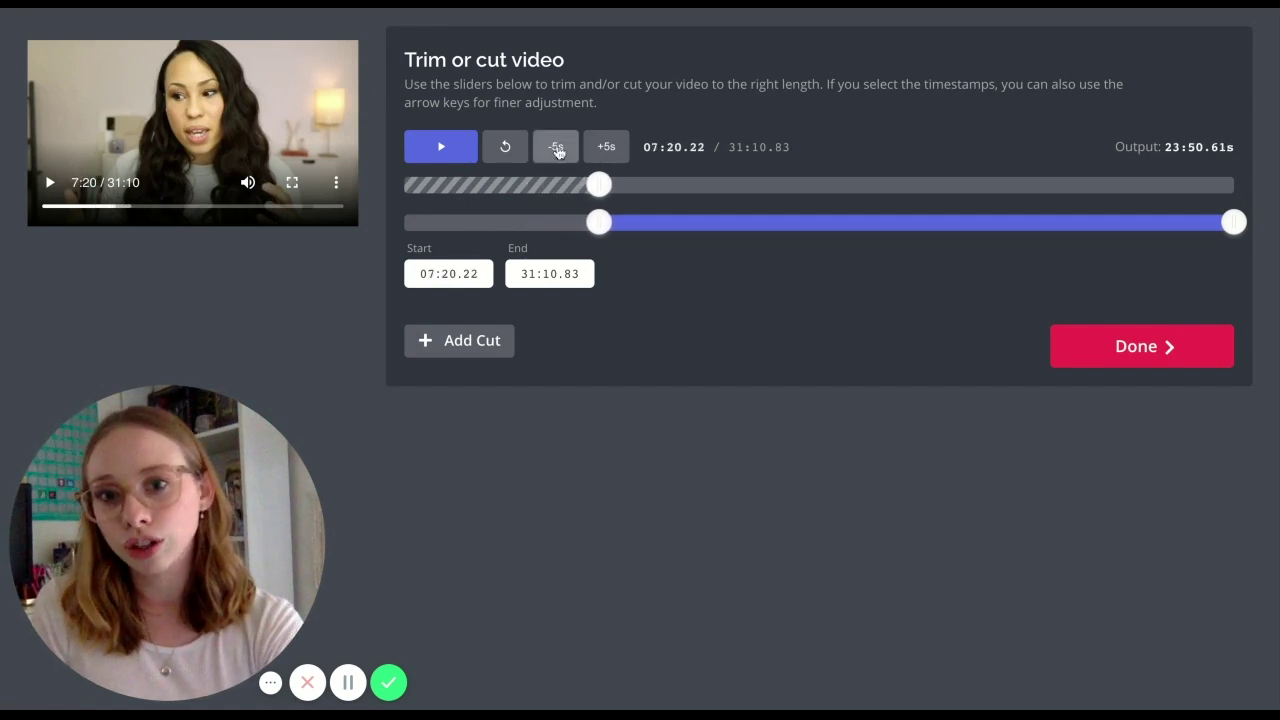
pyautogui.click(611, 156)
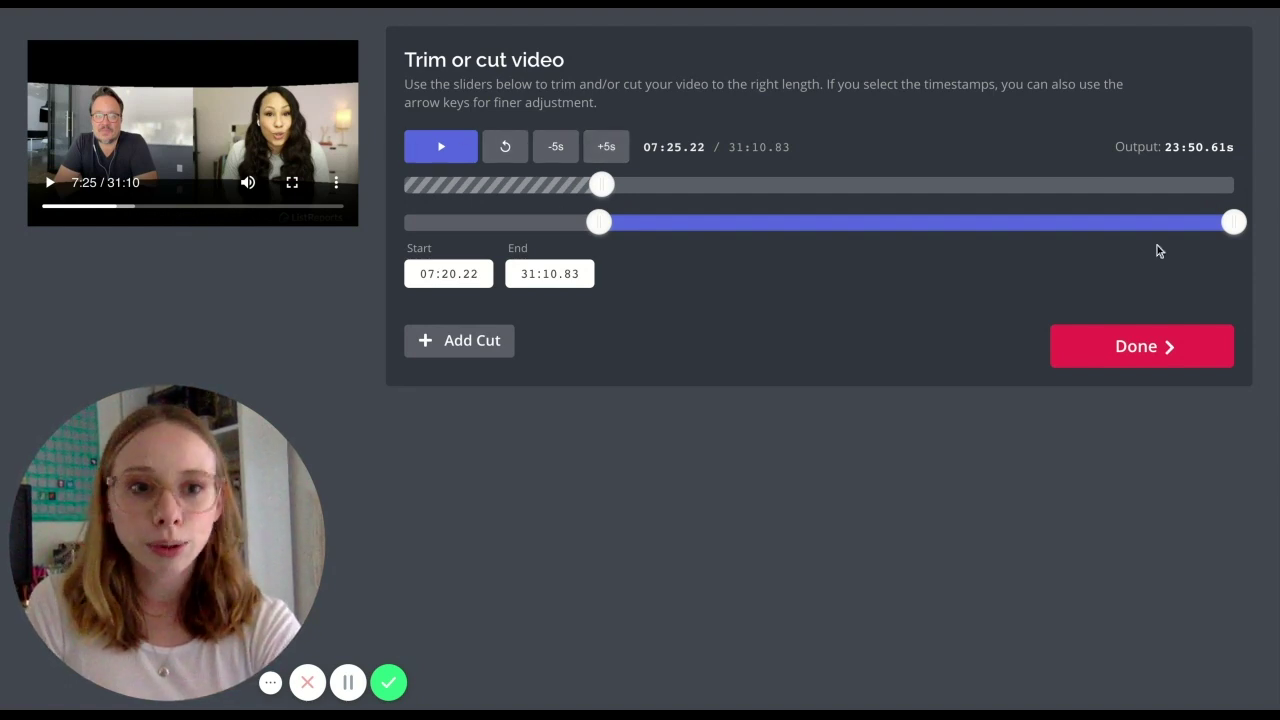
pyautogui.moveTo(1234, 222); pyautogui.dragTo(681, 222)
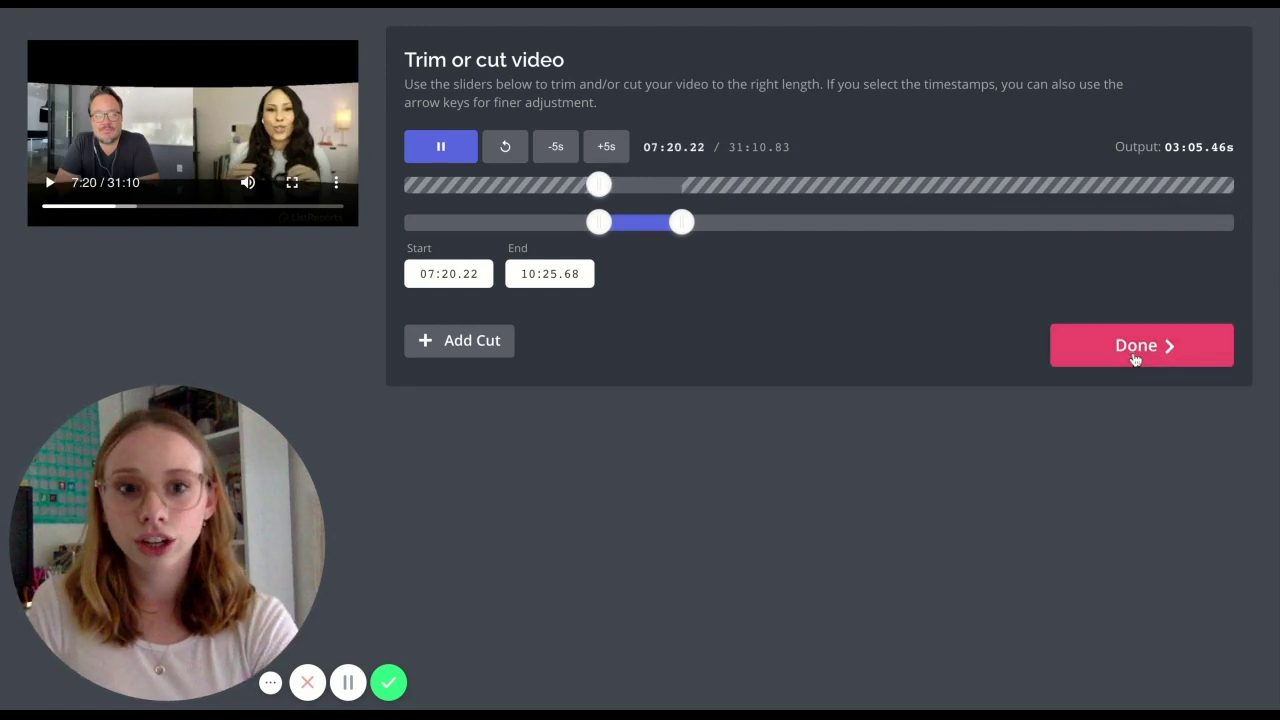
pyautogui.click(1135, 358)
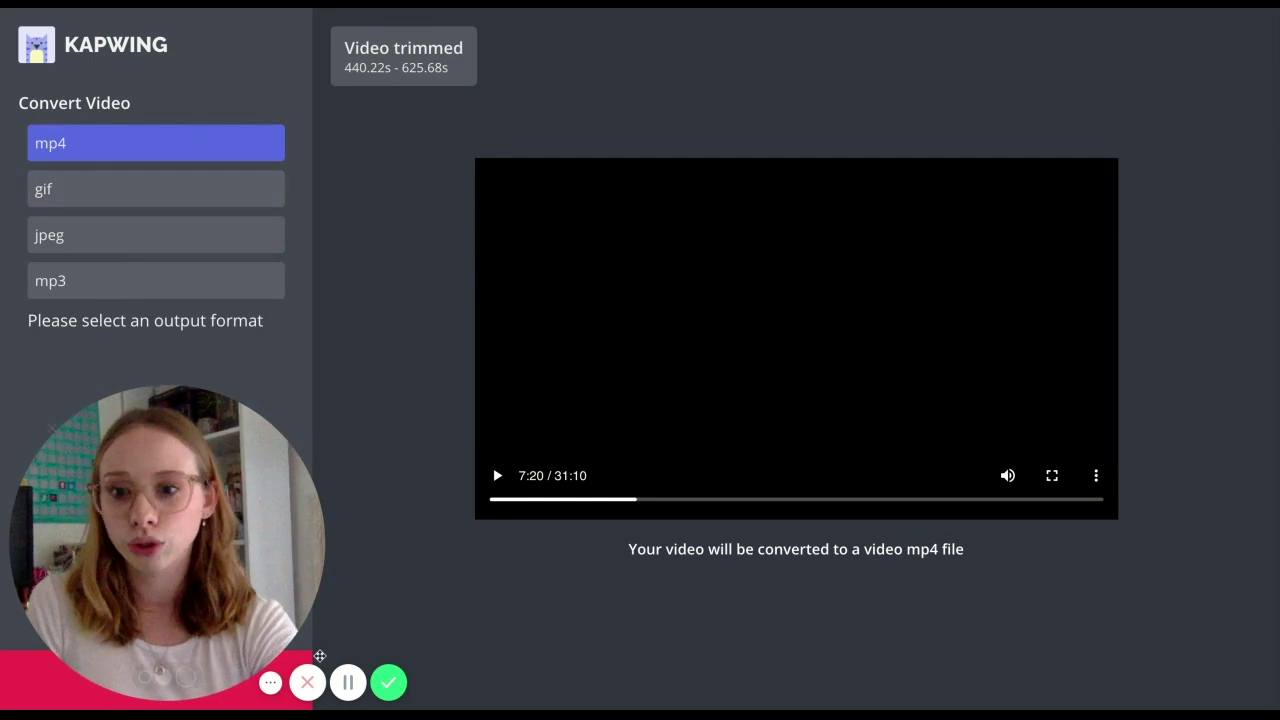
# Play the trimmed clip briefly and choose gif as the output format.
pyautogui.click(580, 450)
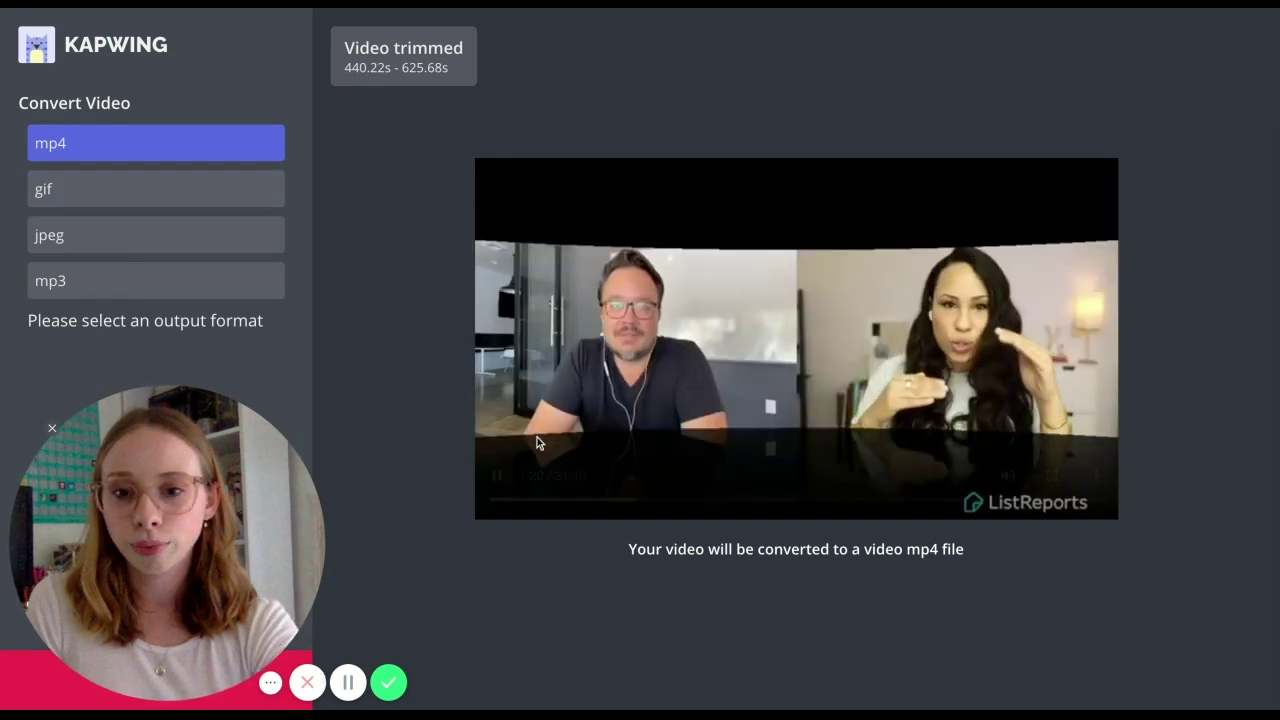
pyautogui.click(537, 437)
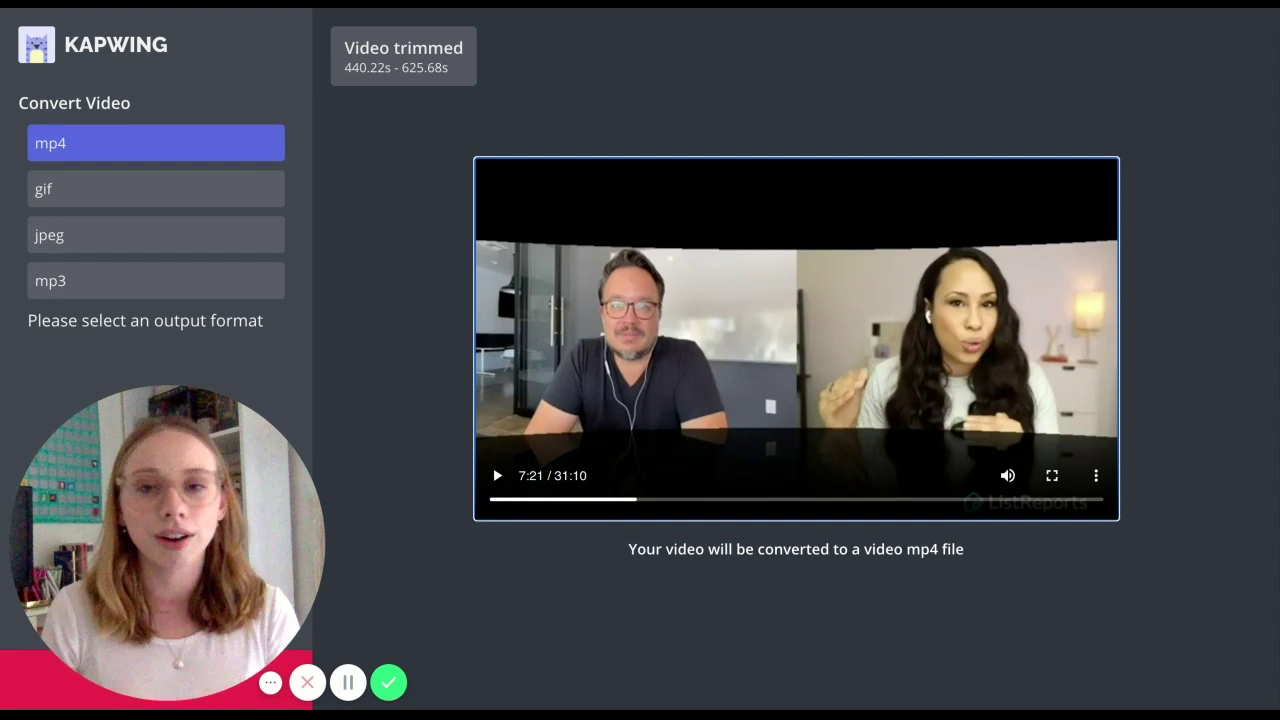
pyautogui.click(232, 190)
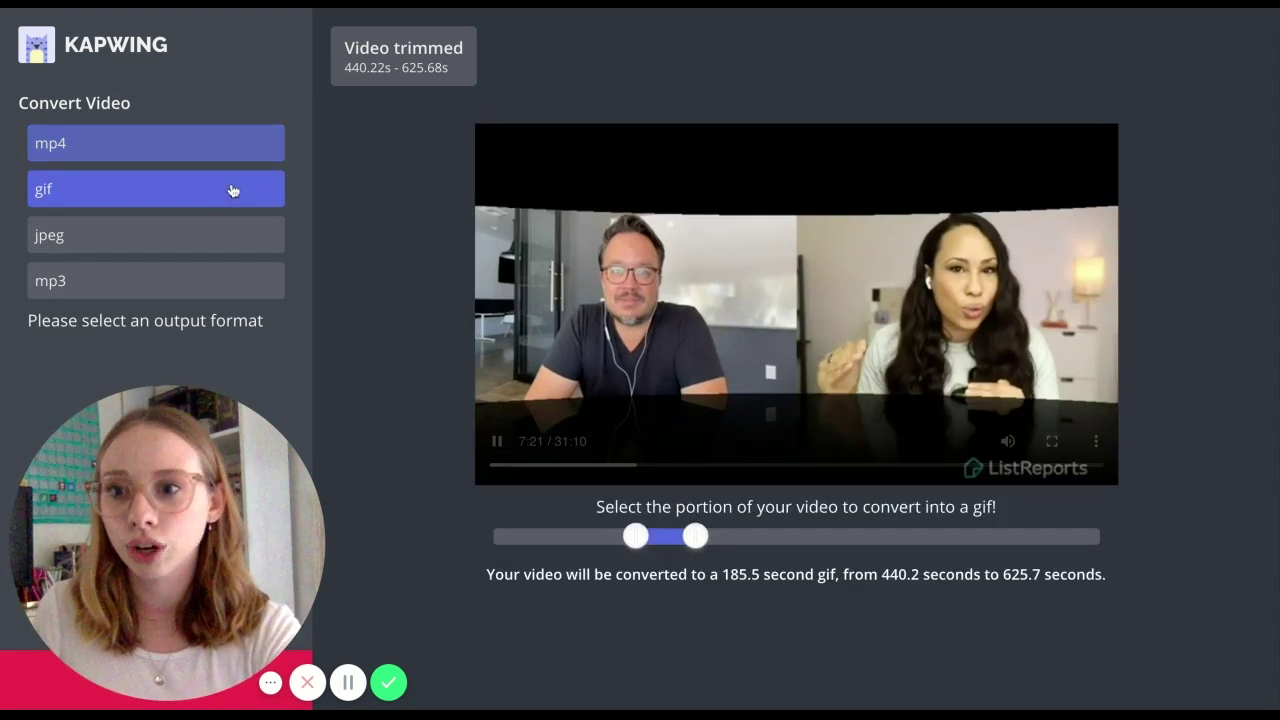
pyautogui.click(631, 362)
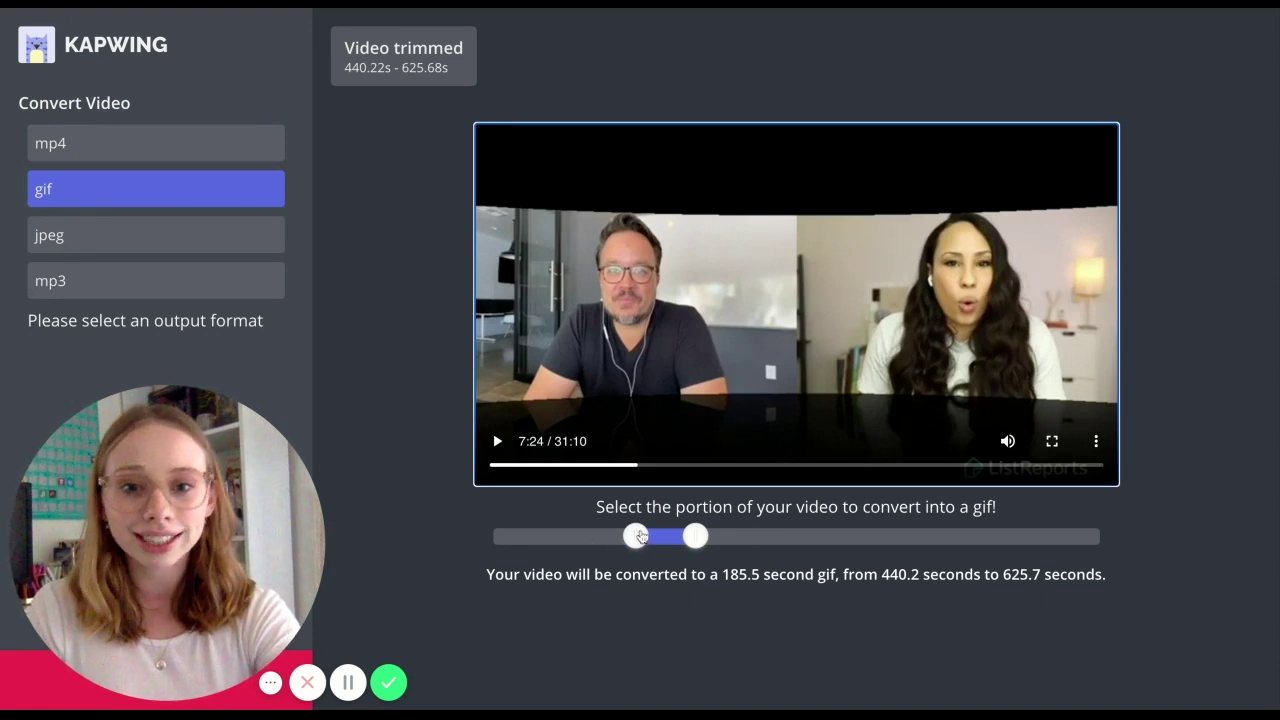
# Examine the conversion note below the preview for the planned GIF's length and time range.
pyautogui.click(489, 574)
pyautogui.hotkey('ctrl', 'shift', 'Right')
pyautogui.hotkey('ctrl', 'shift', 'Right')
pyautogui.hotkey('ctrl', 'shift', 'Right')
pyautogui.hotkey('ctrl', 'shift', 'Right')
pyautogui.hotkey('ctrl', 'shift', 'Right')
pyautogui.hotkey('ctrl', 'shift', 'Right')
pyautogui.hotkey('ctrl', 'shift', 'Right')
pyautogui.hotkey('ctrl', 'shift', 'Right')
pyautogui.hotkey('ctrl', 'shift', 'Right')
pyautogui.hotkey('shift', 'Right')
pyautogui.hotkey('shift', 'Right')
pyautogui.hotkey('shift', 'Right')
pyautogui.hotkey('shift', 'Right')
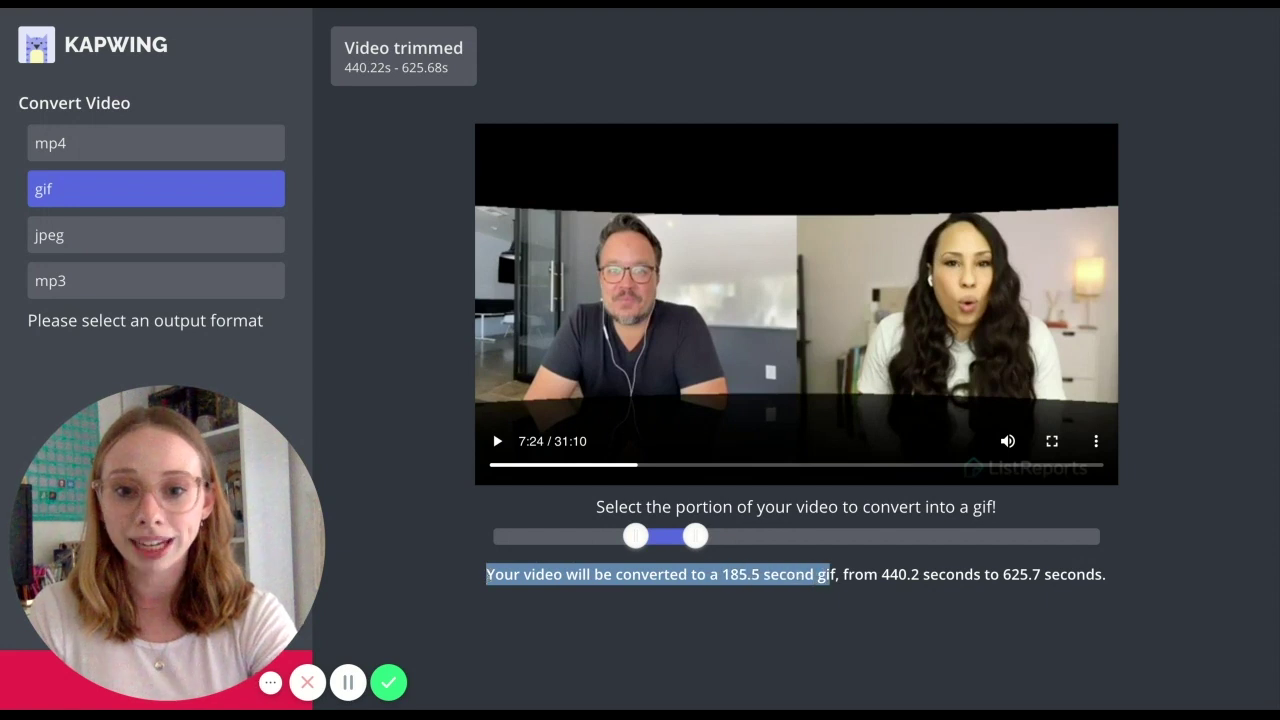
pyautogui.click(868, 575)
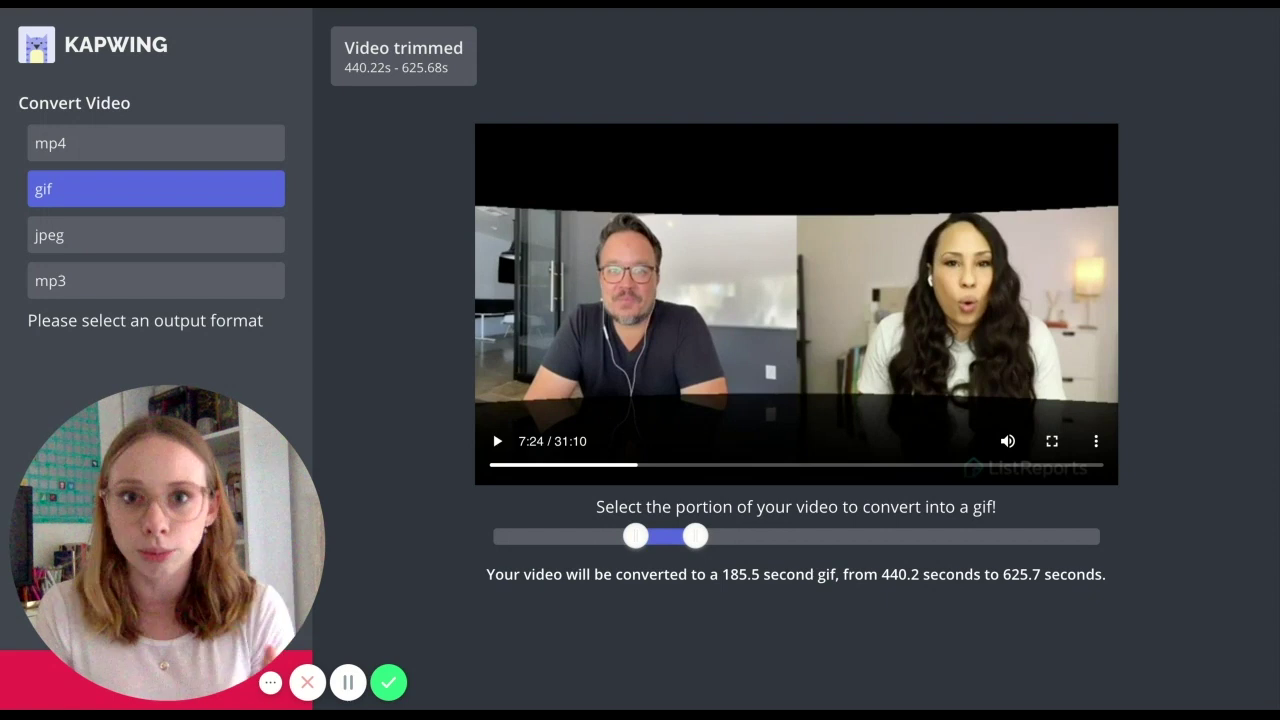
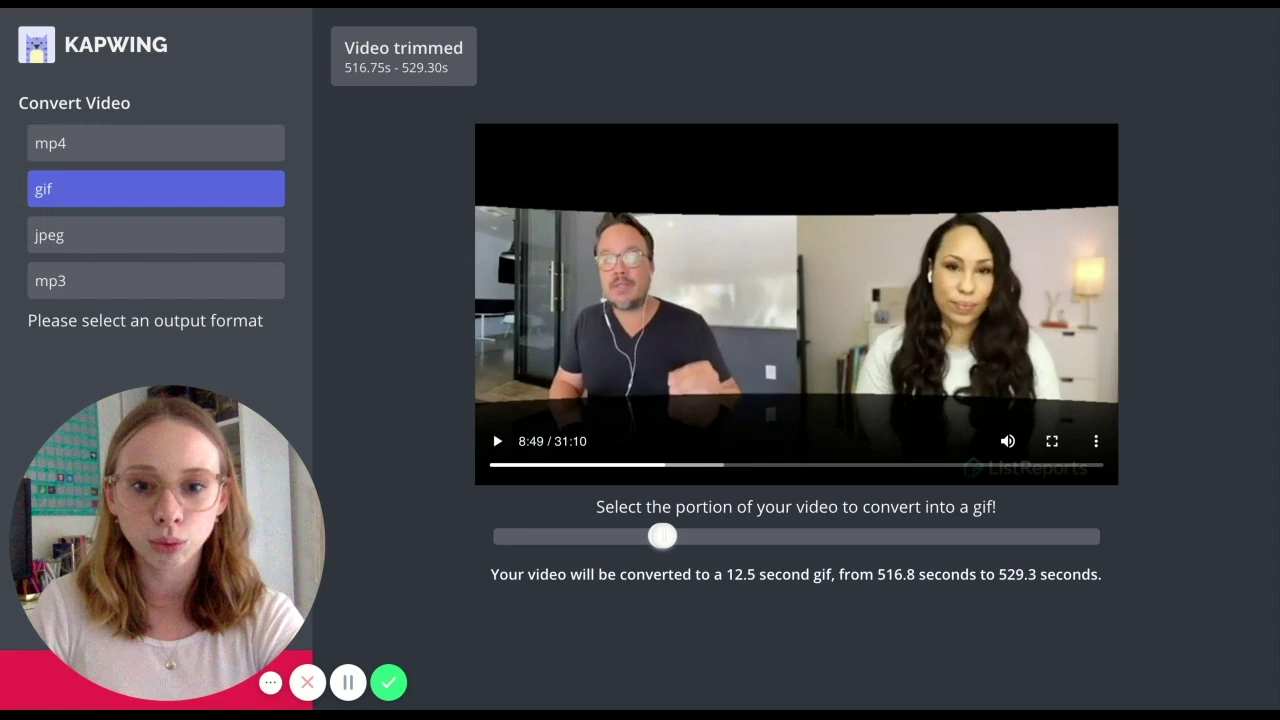
# Shorten the GIF portion to end at about 523.6 seconds and check it in the video preview.
pyautogui.moveTo(664, 536); pyautogui.dragTo(662, 536)
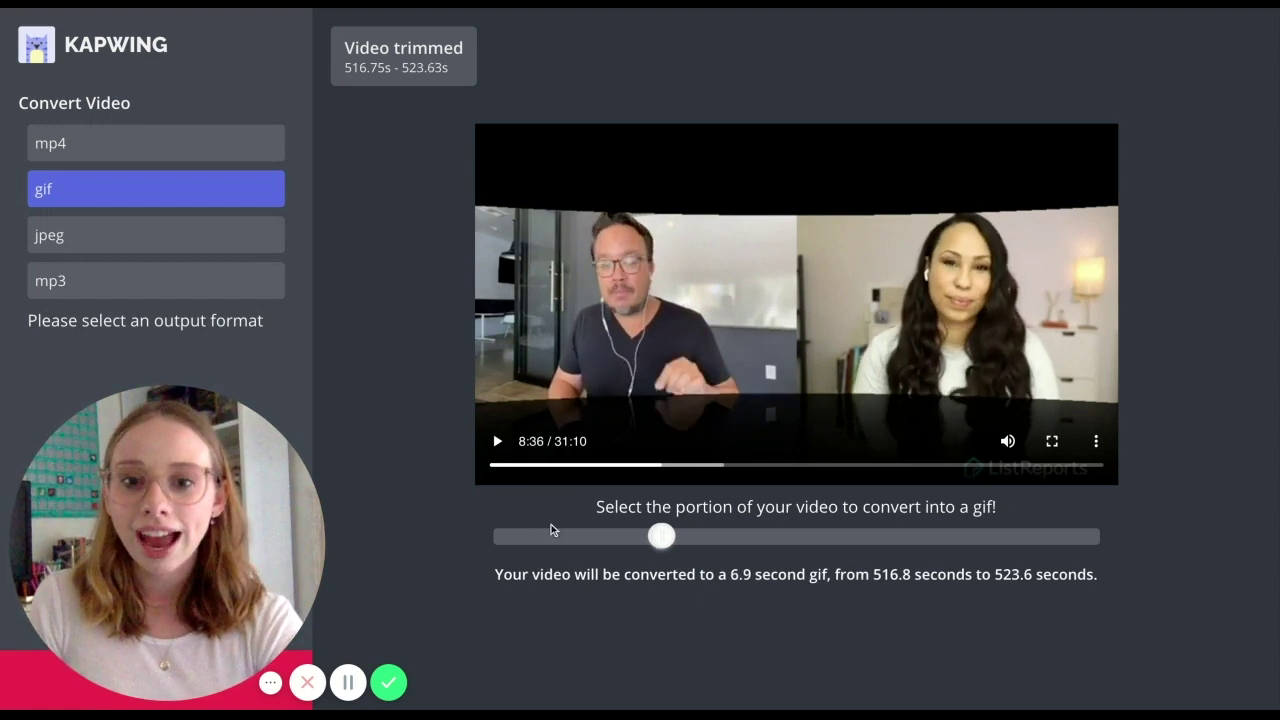
pyautogui.click(497, 442)
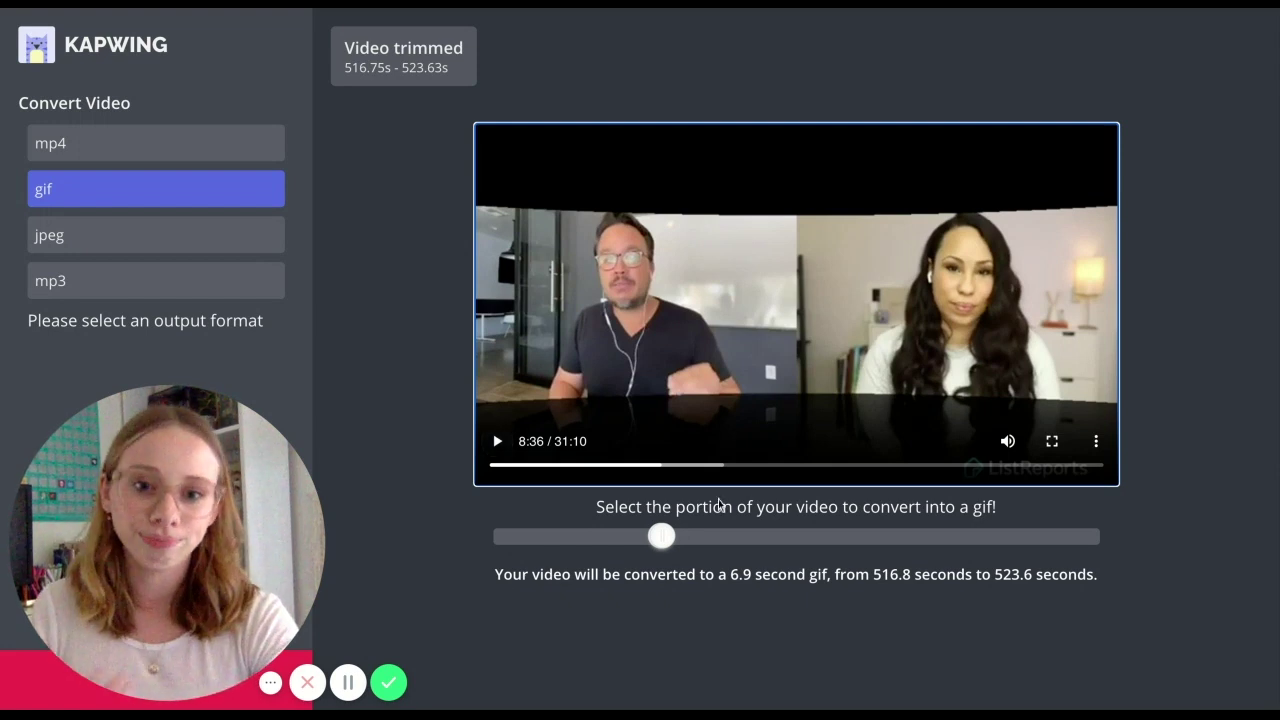
# Create the GIF from the selected portion of the video.
pyautogui.moveTo(47, 683)
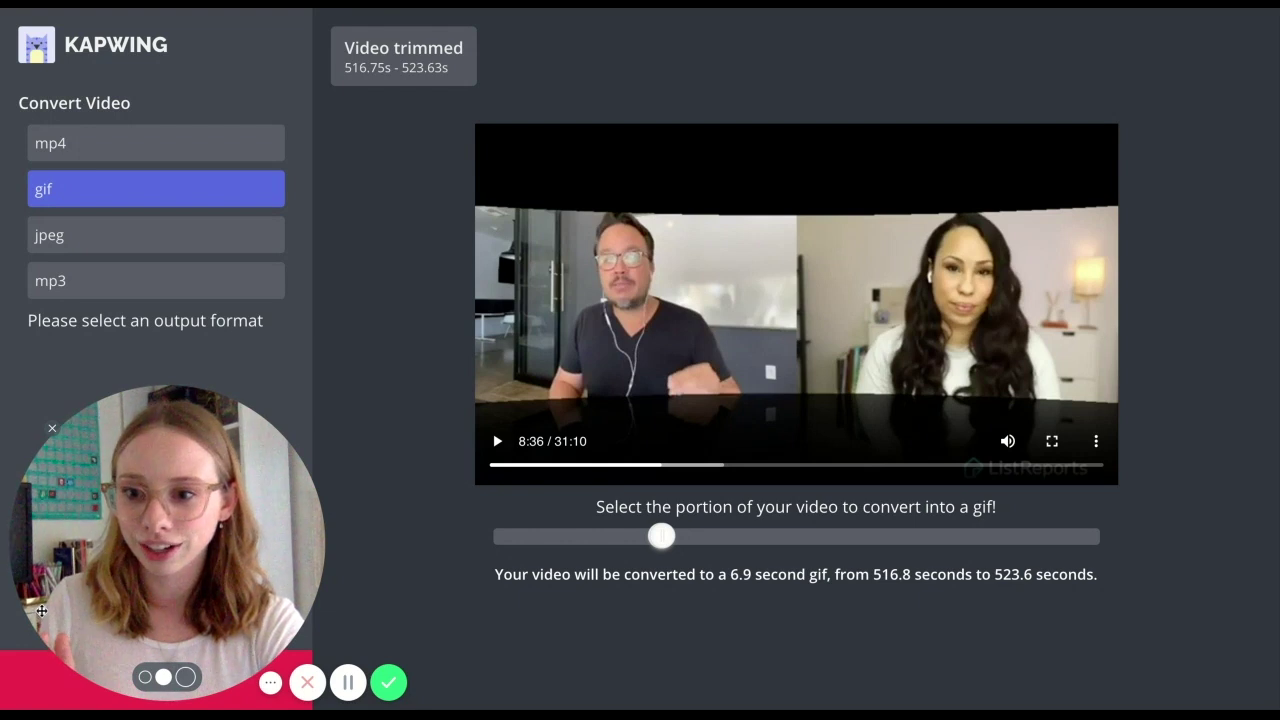
pyautogui.moveTo(221, 453); pyautogui.dragTo(42, 611)
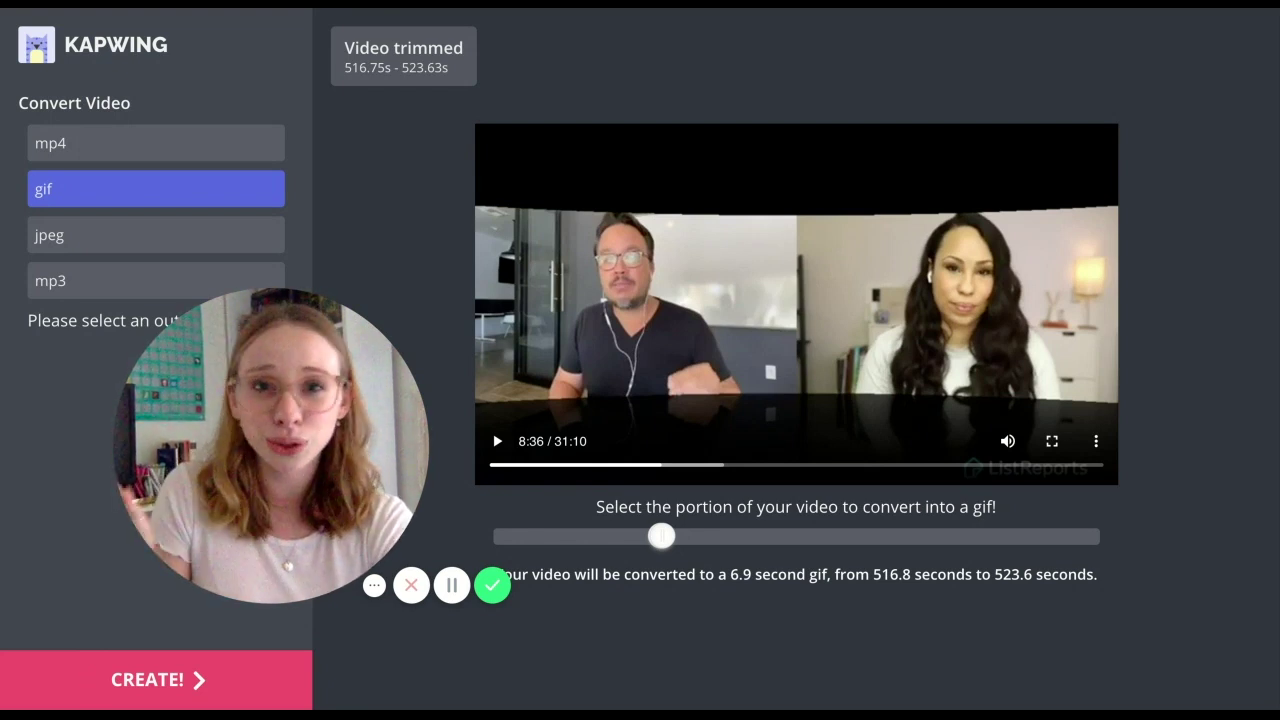
pyautogui.click(158, 680)
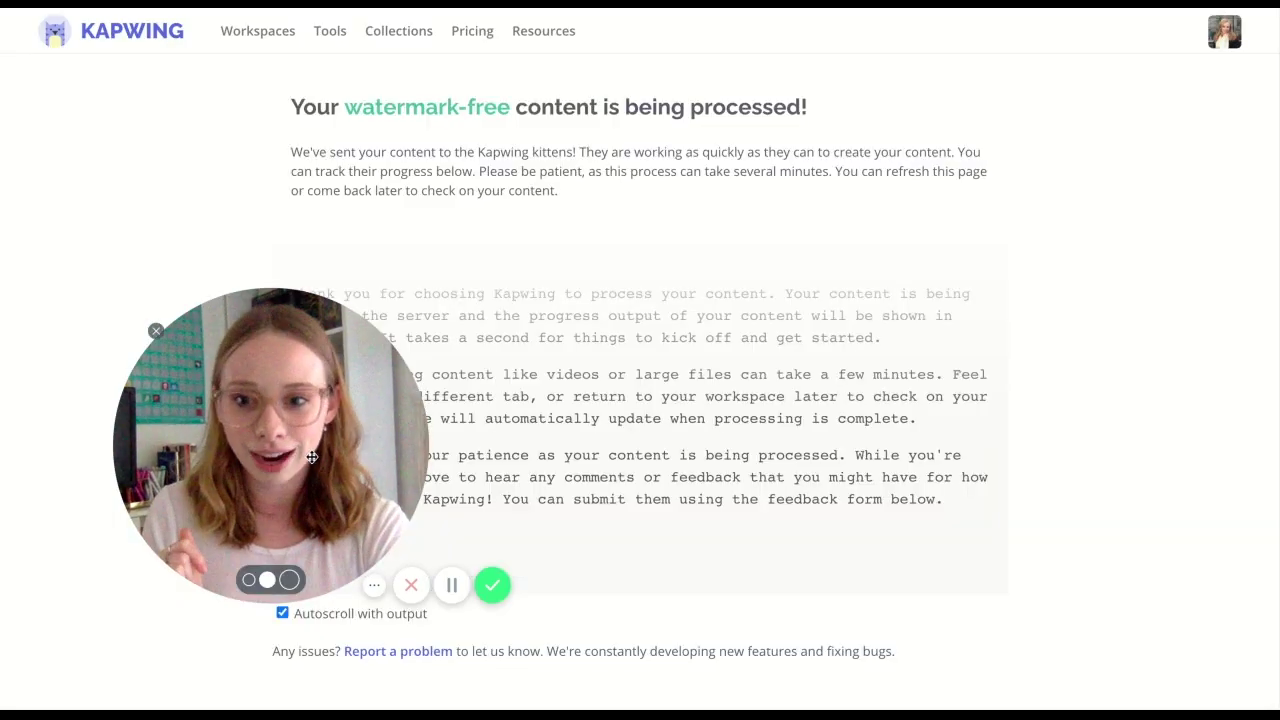
pyautogui.moveTo(402, 389); pyautogui.dragTo(295, 464)
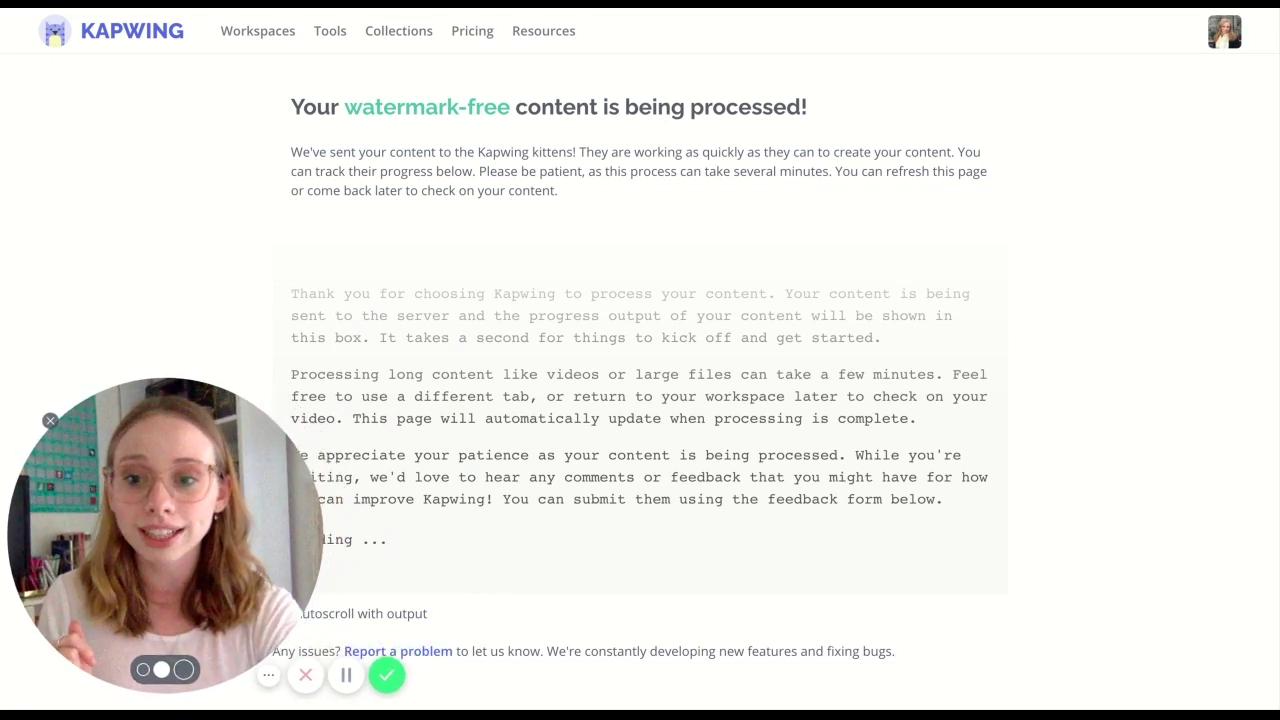